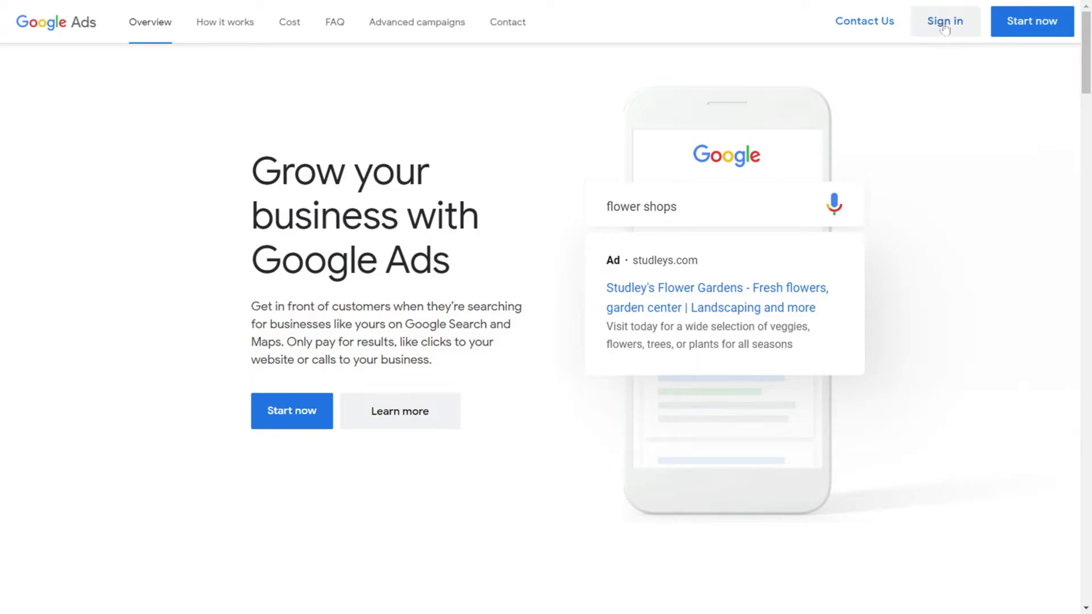
Sign in to Google Ads and start a new conversion action from the Conversions page
left_click(945, 23)
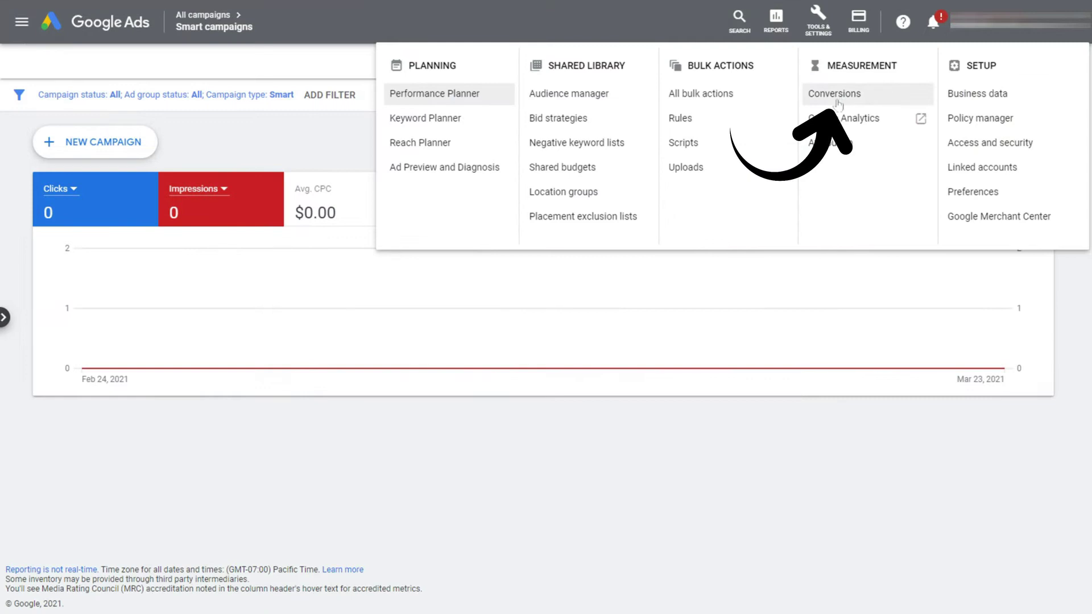
left_click(836, 94)
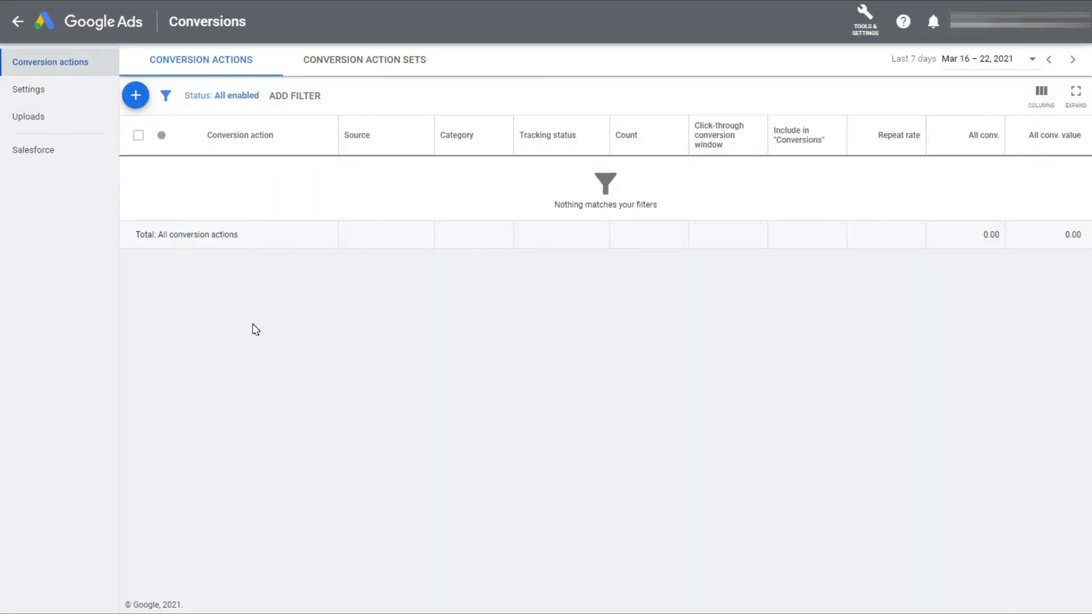
left_click(135, 97)
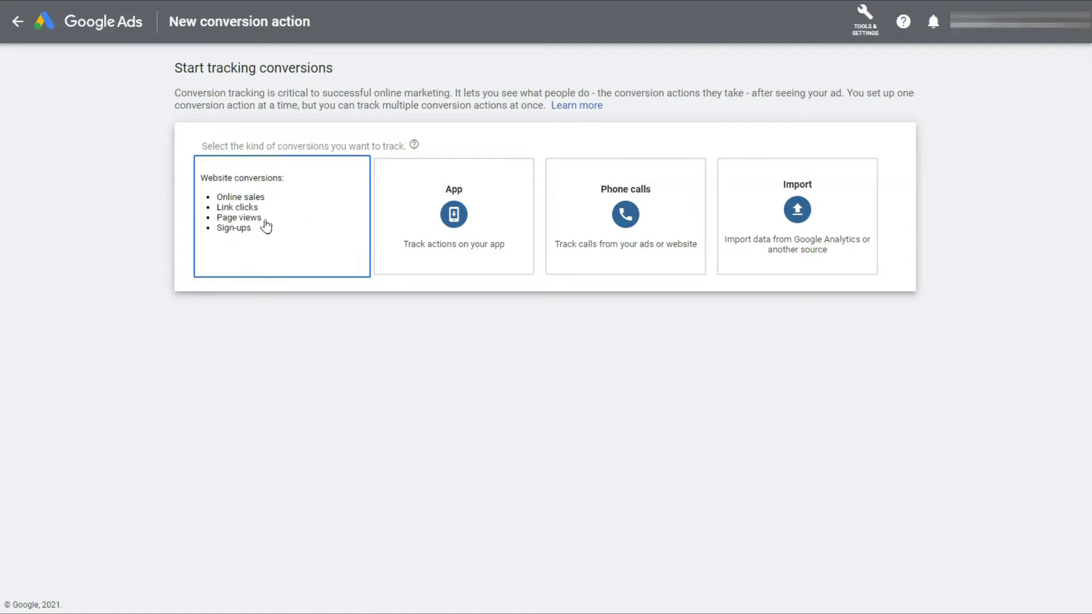
Create a Website conversion 'Newsletter Sign-up', category Sign-up, same value each, counted once
left_click(266, 227)
left_click(378, 287)
type("Ne")
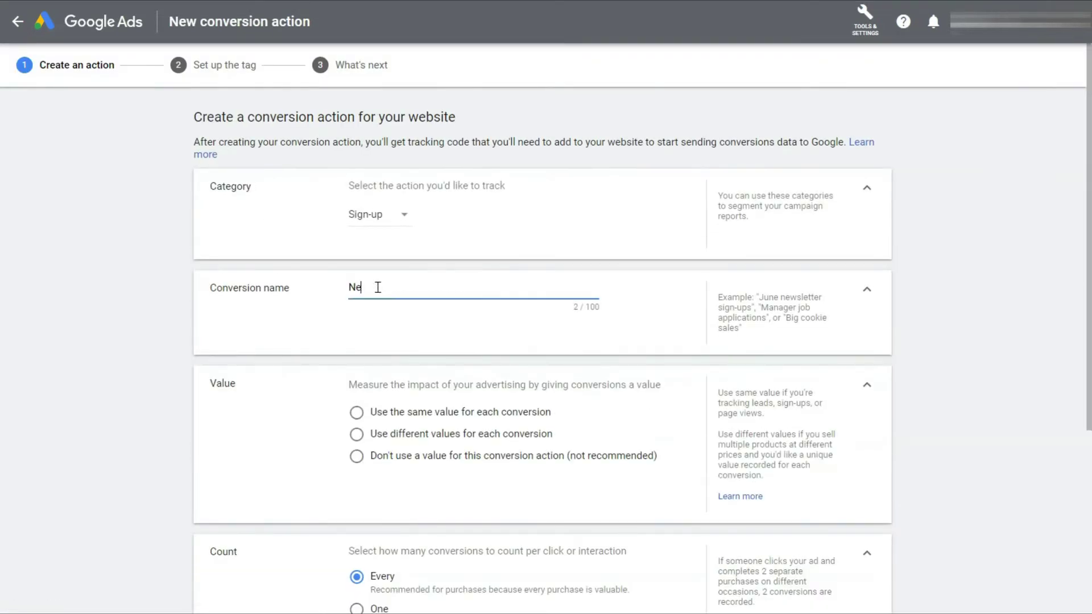
type("wsletter Sign-up")
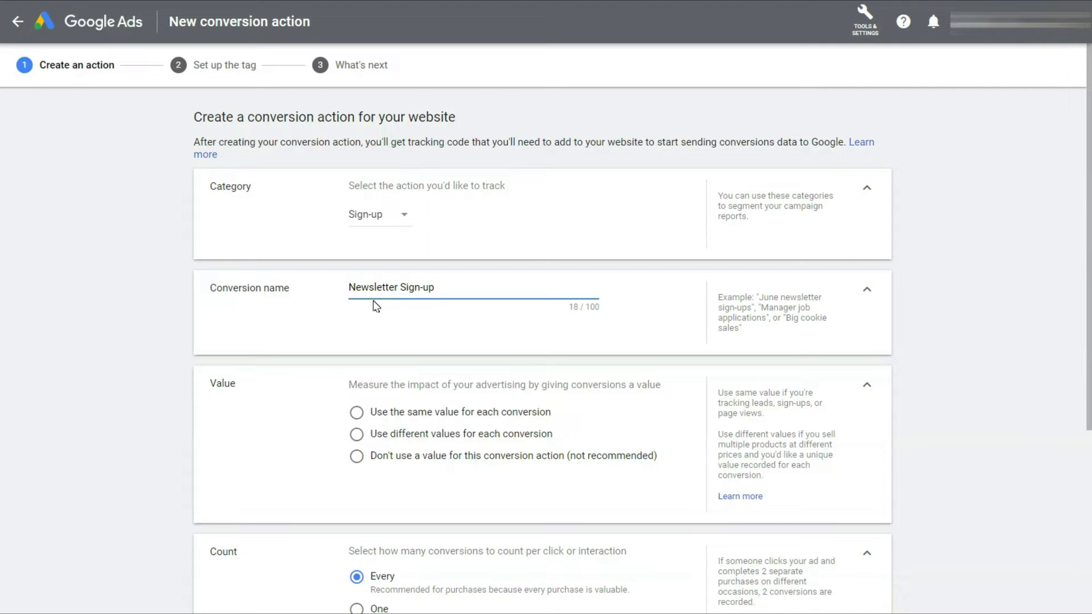
left_click(399, 215)
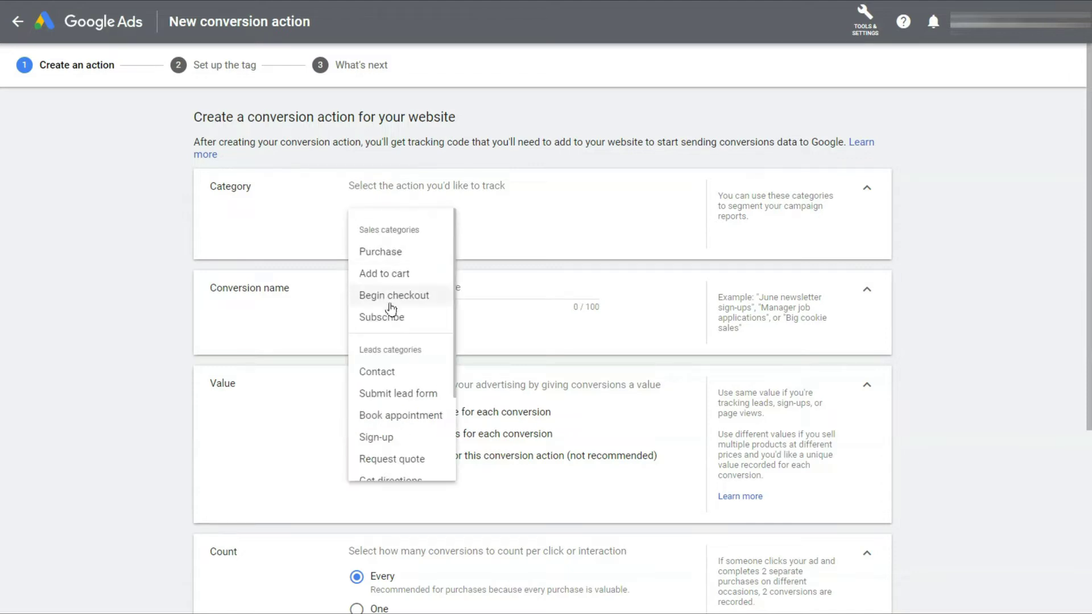
left_click(377, 437)
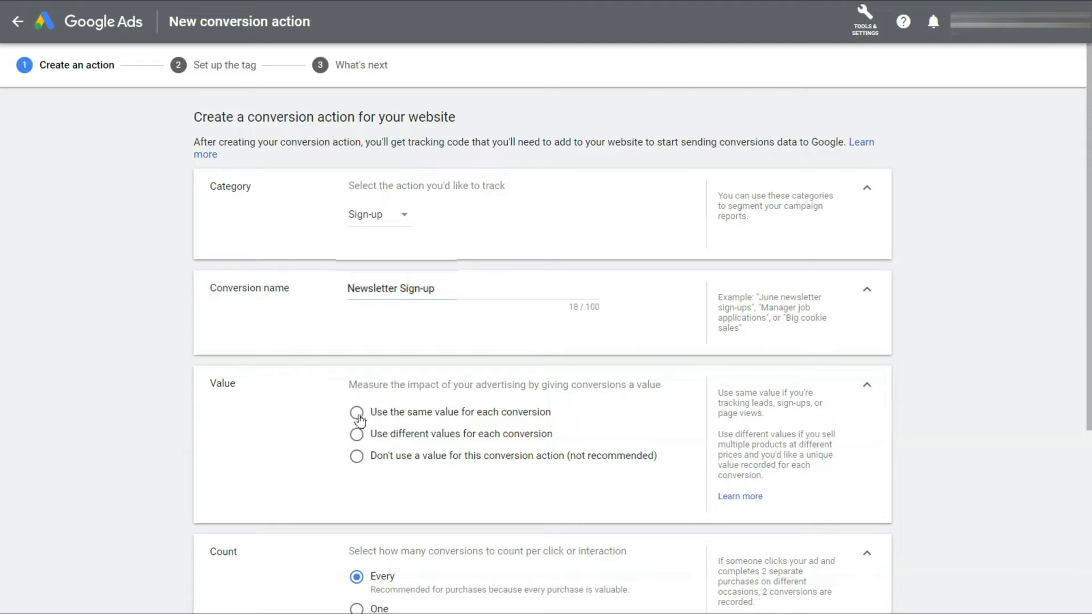
left_click(357, 413)
scroll(158, 412, "down", 3)
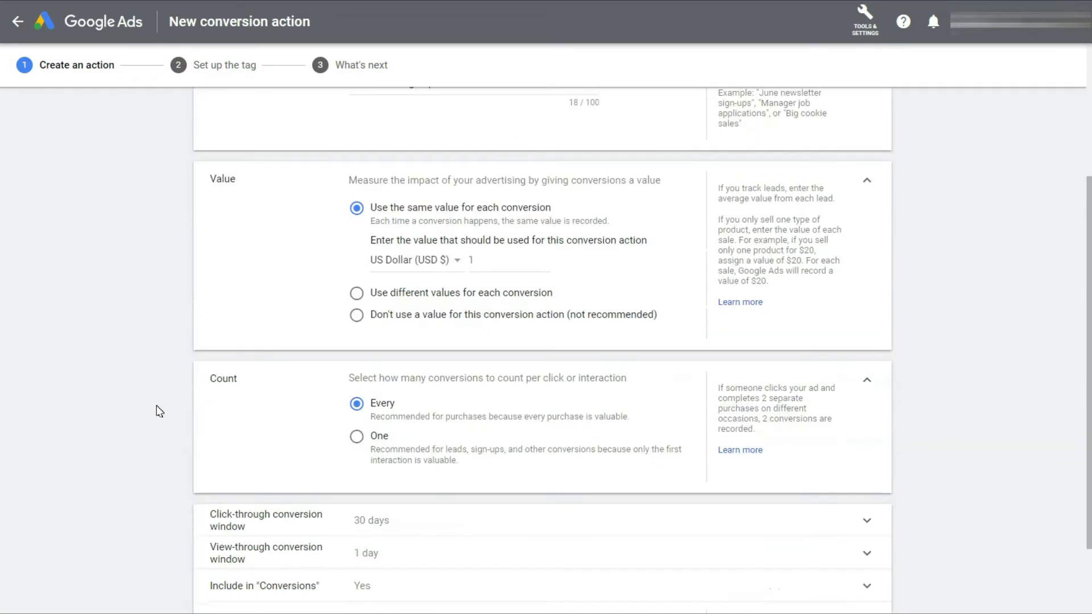
left_click(356, 437)
scroll(319, 500, "down", 2)
left_click(276, 561)
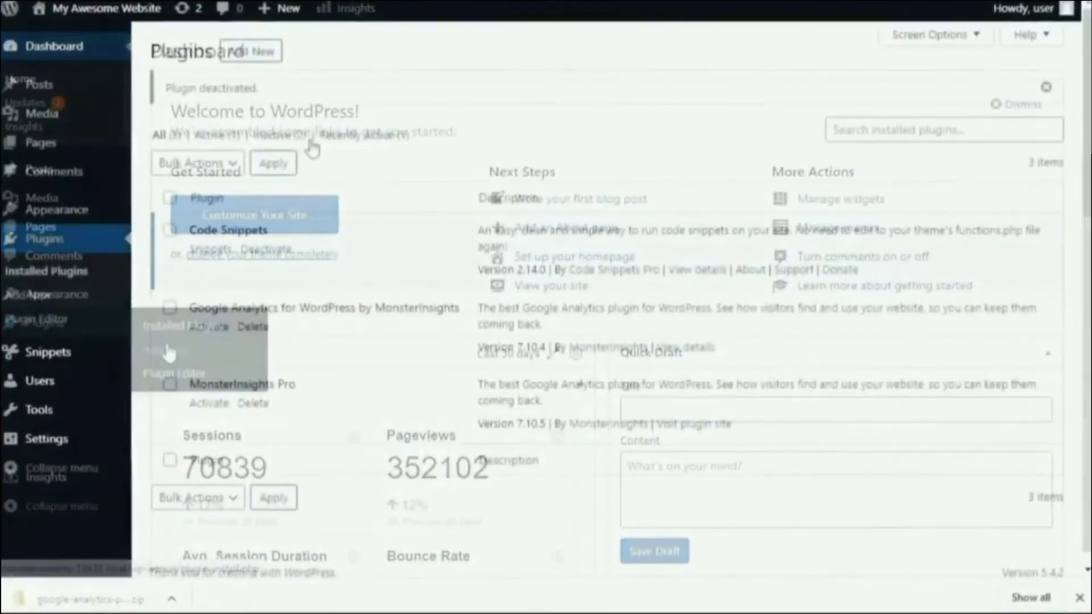
Activate MonsterInsights Pro and run its setup wizard with Ecommerce as the site category
left_click(219, 405)
scroll(410, 353, "down", 7)
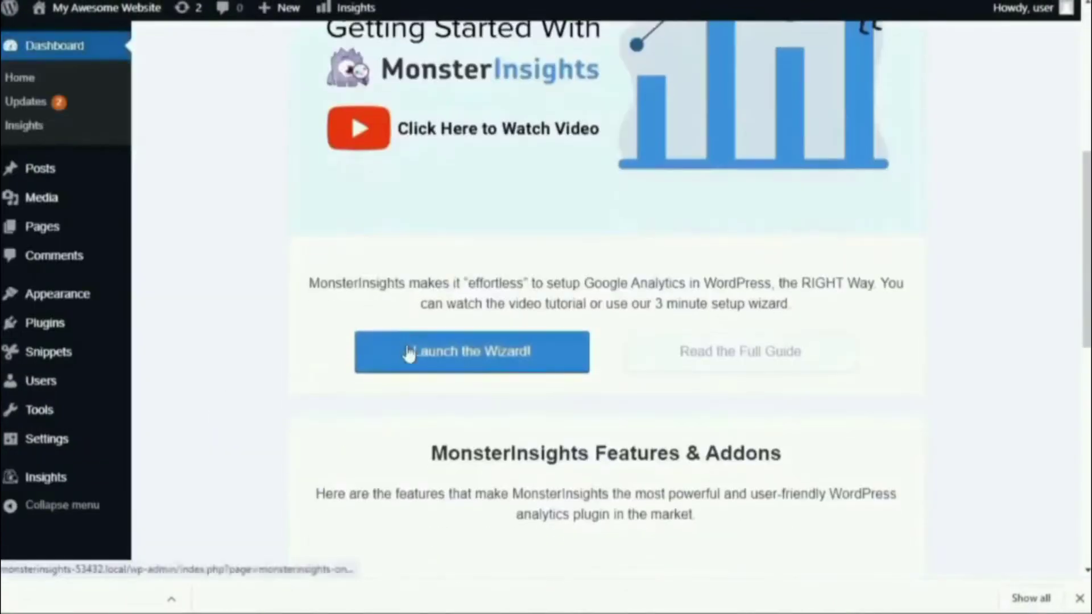
left_click(410, 353)
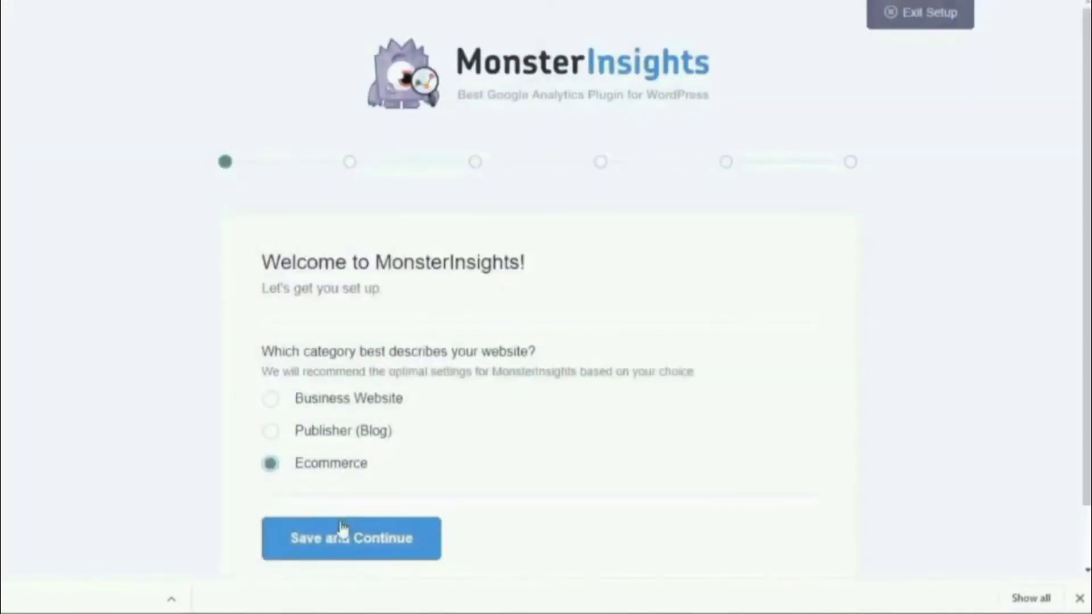
left_click(345, 545)
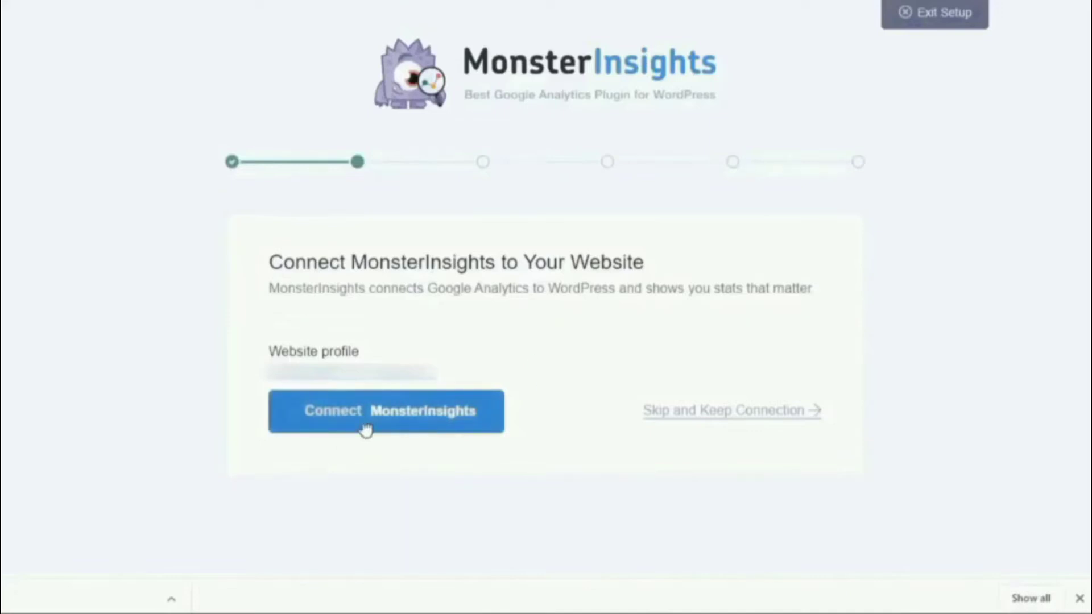
Connect MonsterInsights to the Google account, allow access, choose the Analytics view, and finish setup
left_click(365, 431)
left_click(451, 300)
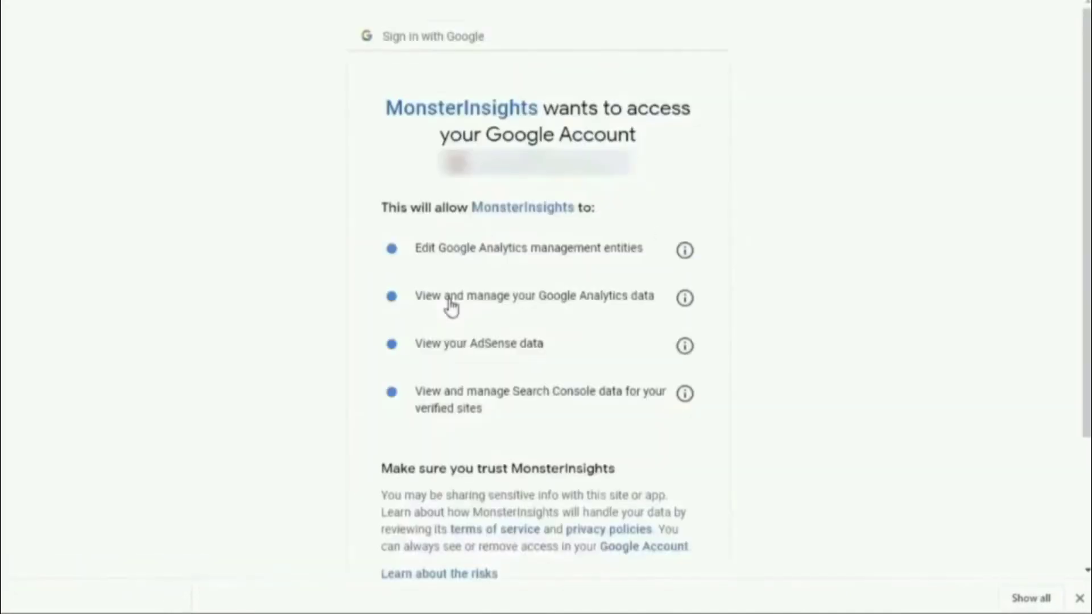
scroll(626, 463, "down", 3)
left_click(627, 464)
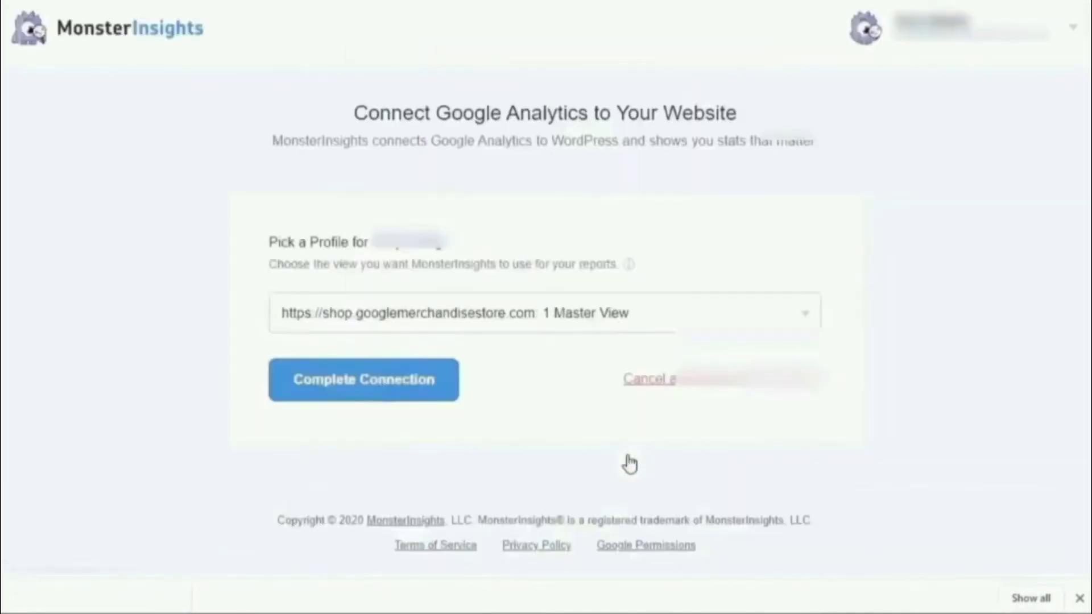
left_click(800, 317)
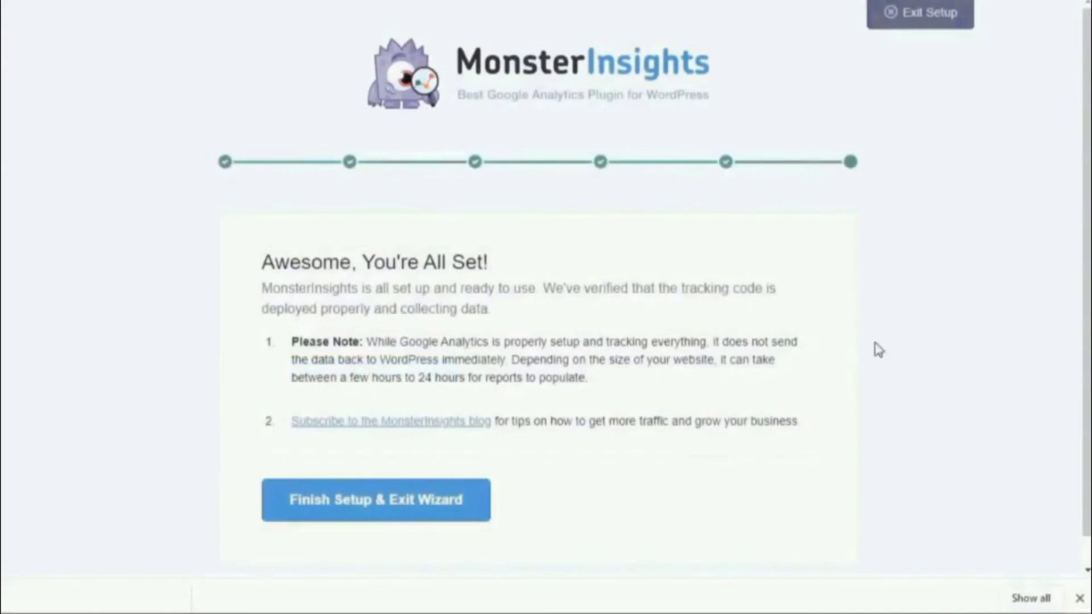
left_click(415, 501)
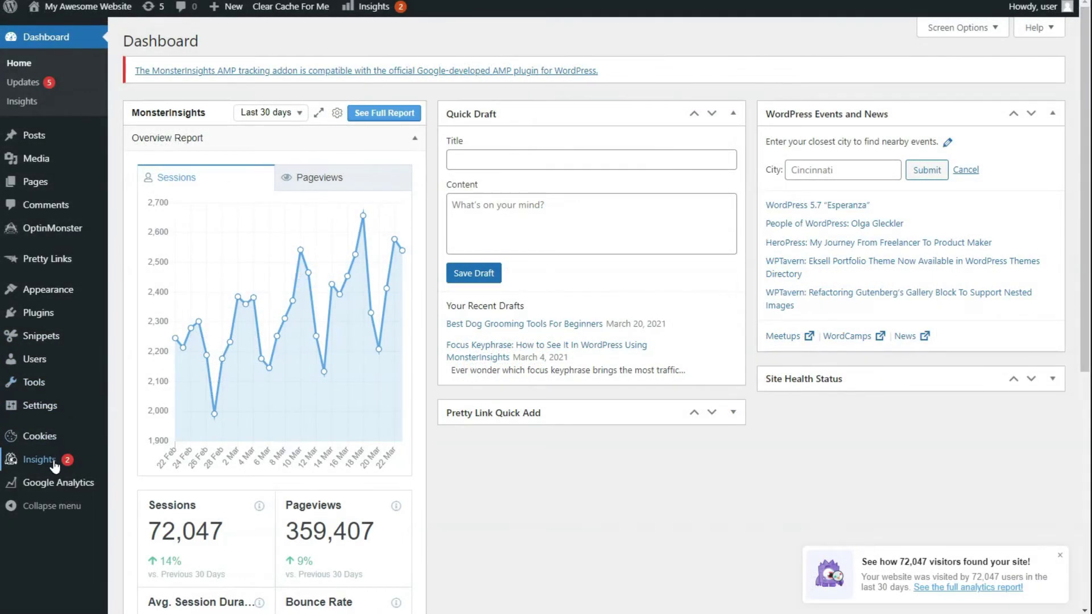
Install and activate the Ads addon from the MonsterInsights Addons page
mouse_move(54, 465)
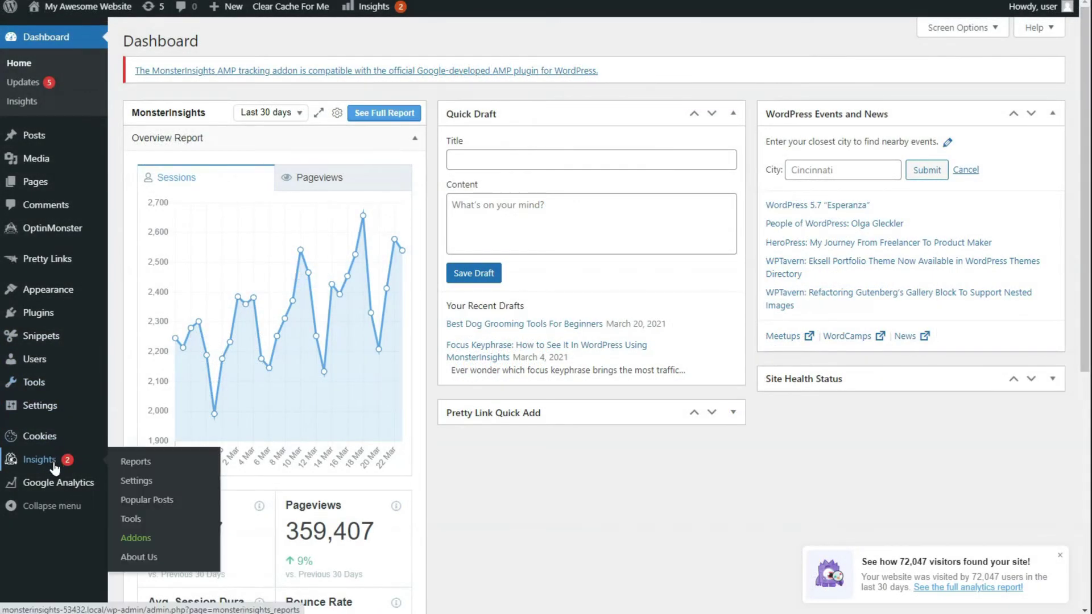
left_click(139, 539)
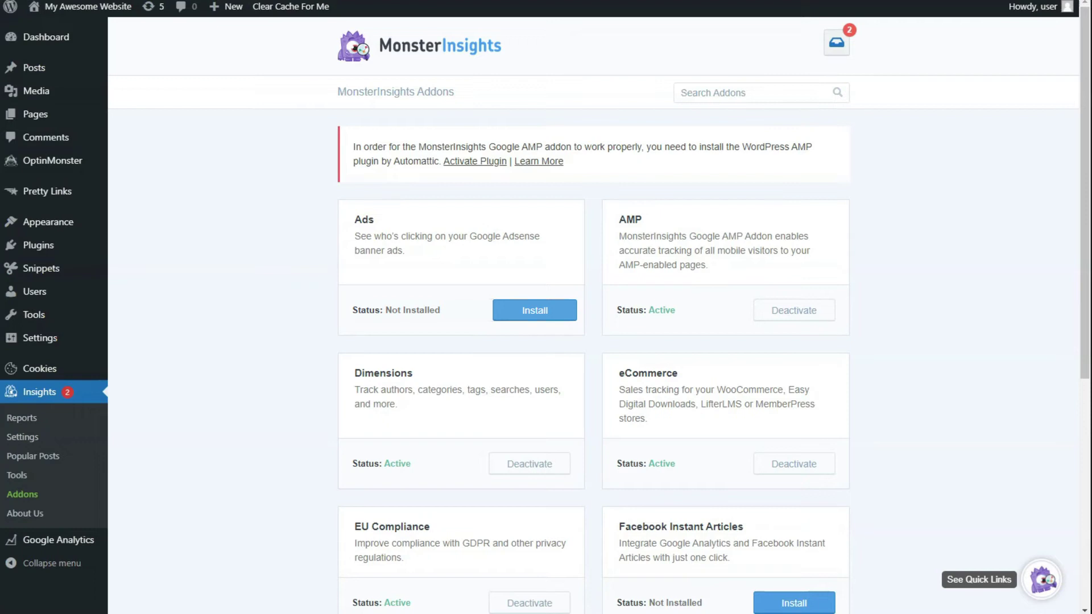
left_click(508, 317)
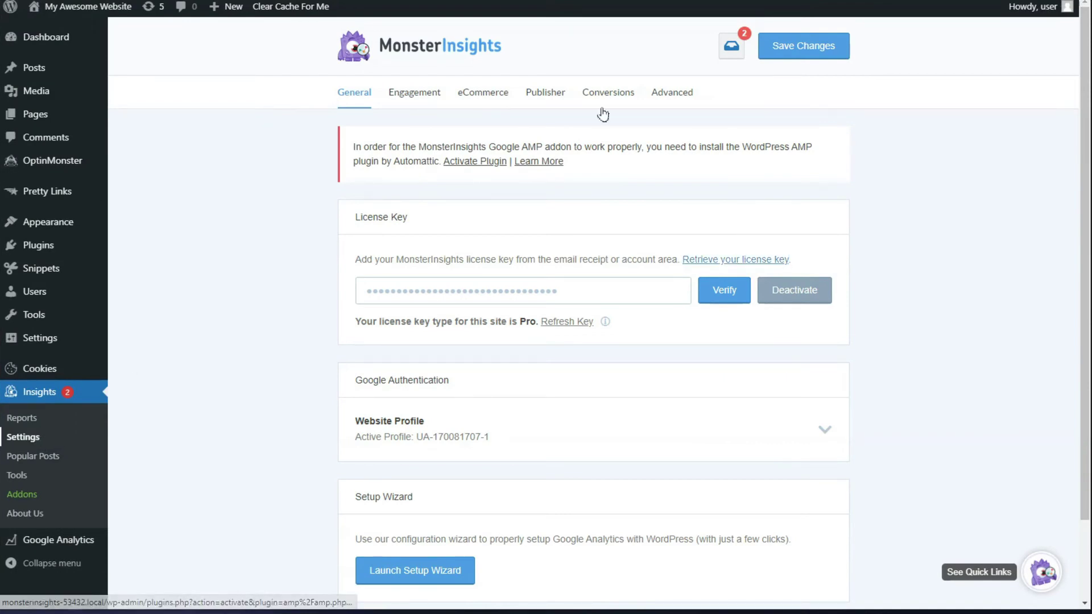
Enter the Google Ads conversion ID in the Publisher settings' Ads Tracking field
left_click(543, 95)
scroll(297, 376, "down", 5)
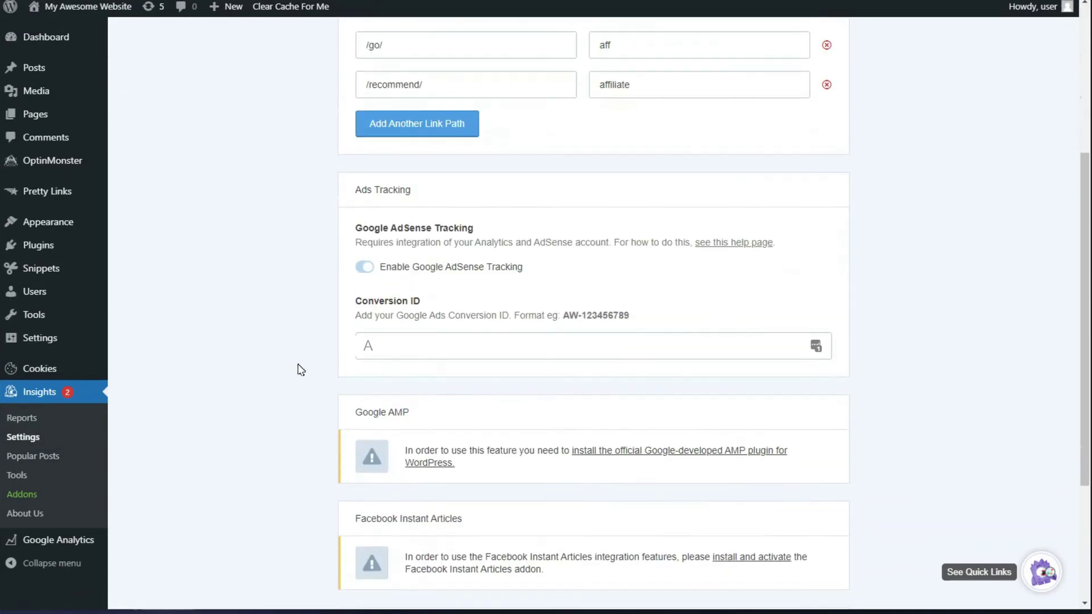
type("AW-123456")
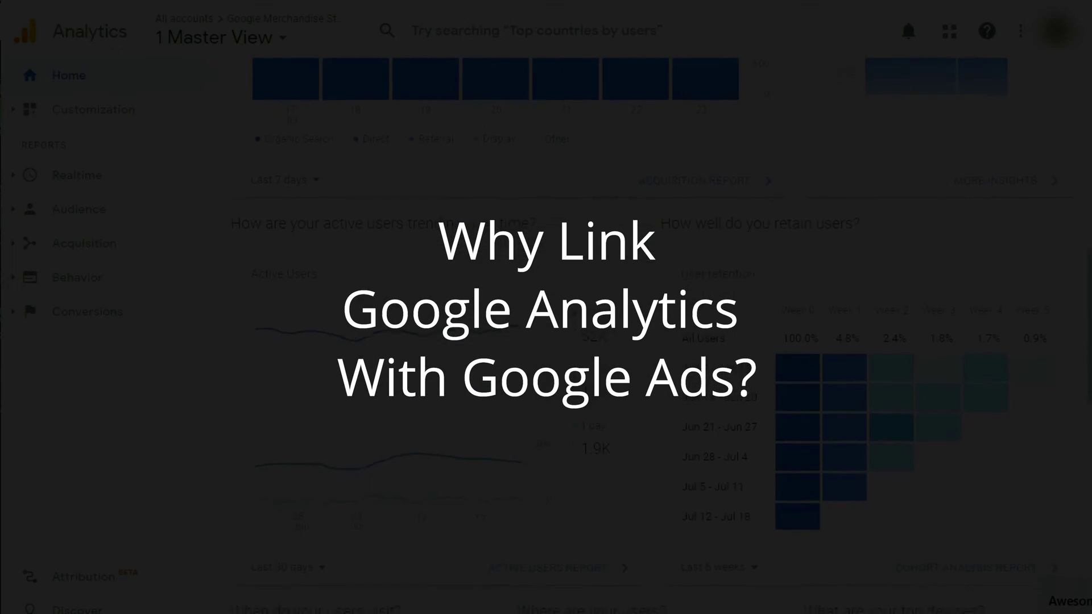
scroll(655, 341, "down", 4)
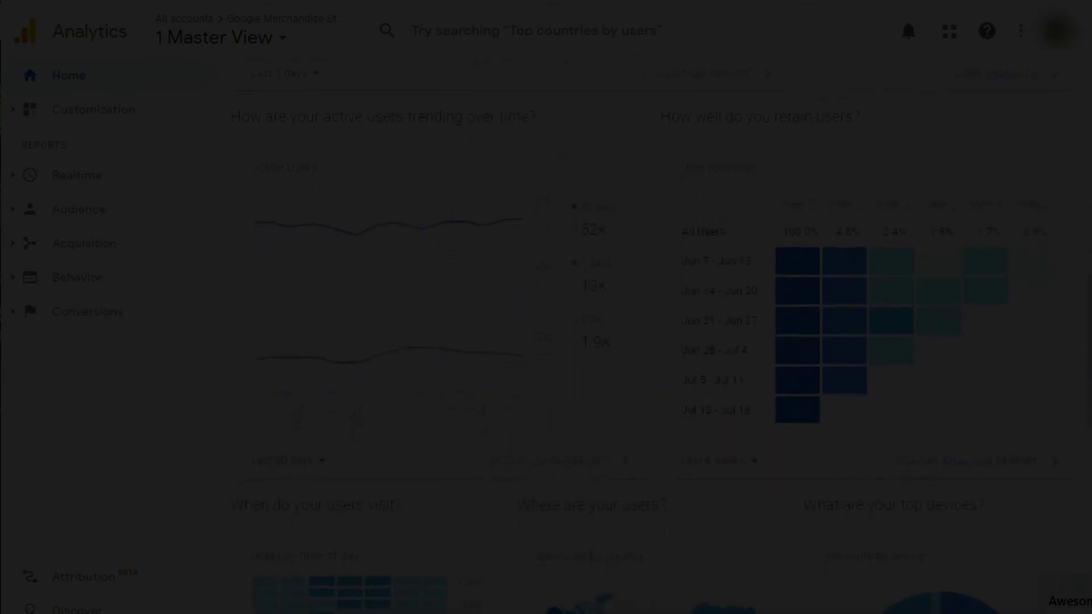
scroll(654, 341, "down", 4)
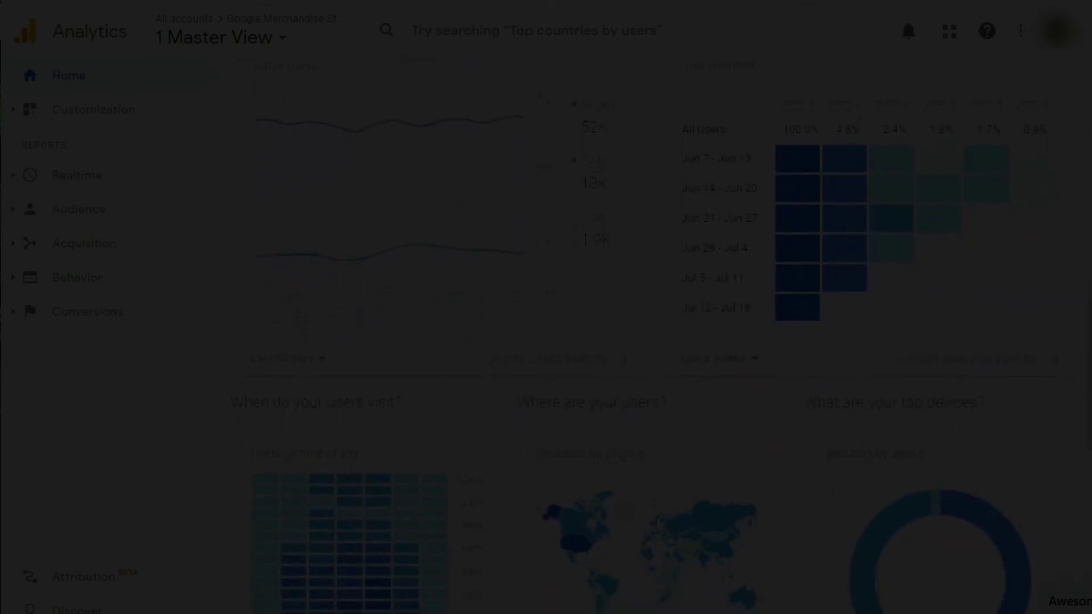
scroll(654, 342, "down", 4)
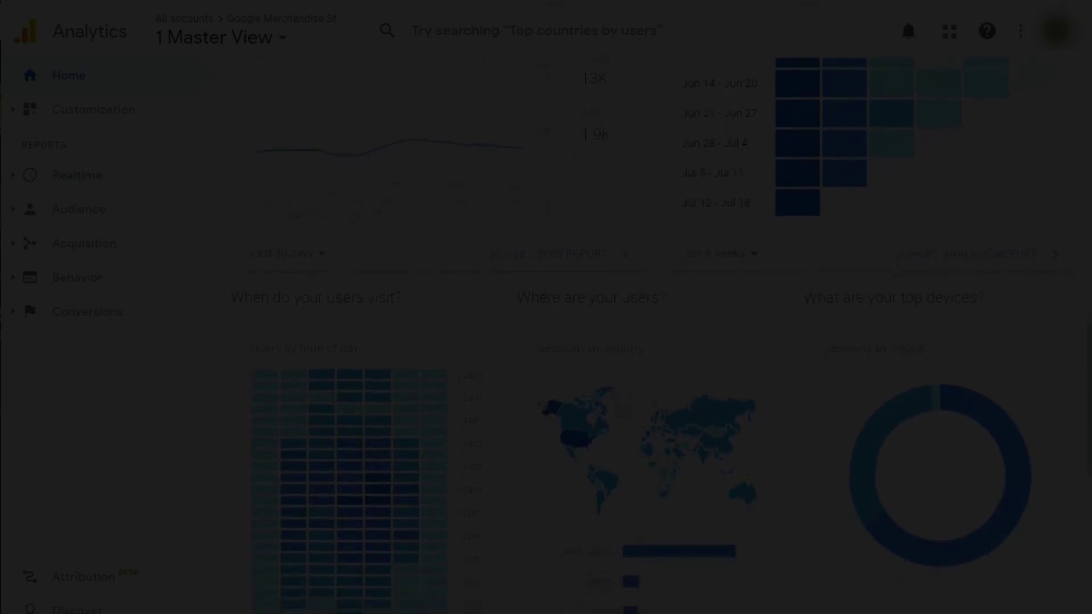
scroll(654, 342, "down", 4)
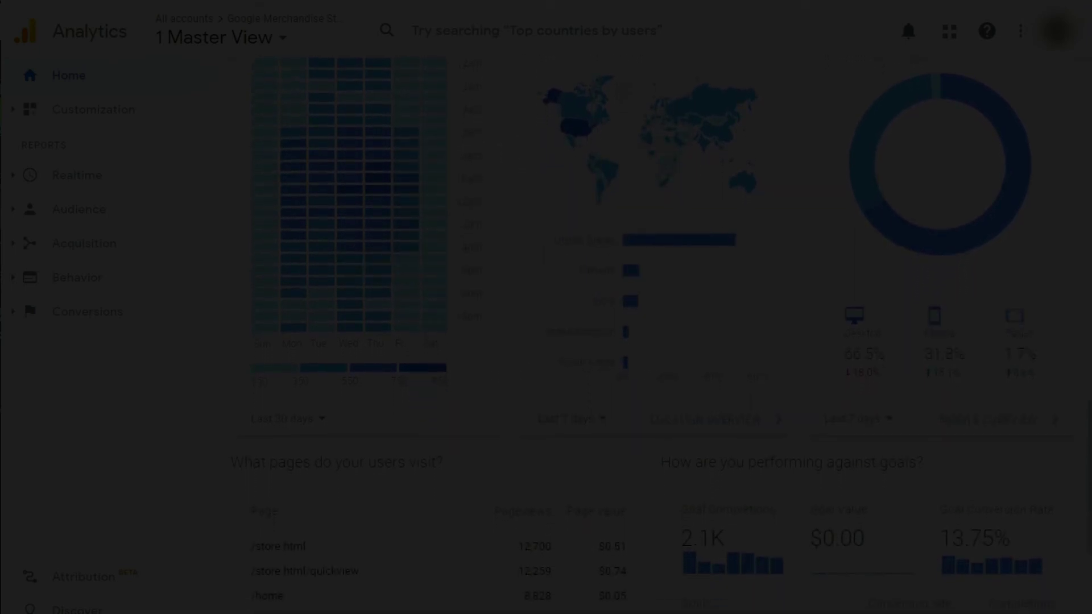
scroll(654, 341, "down", 4)
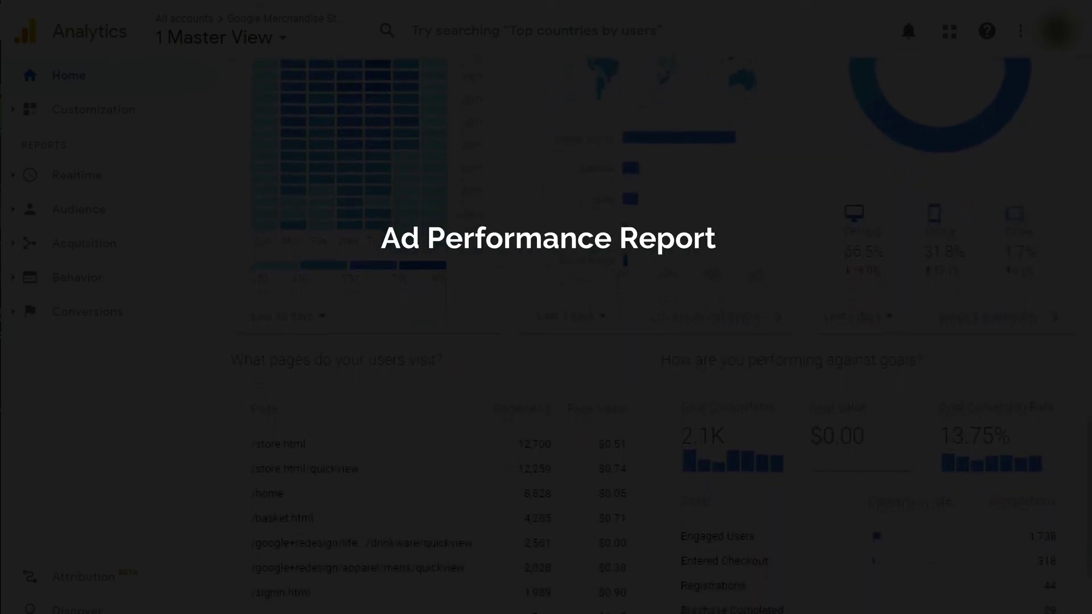
scroll(654, 341, "down", 4)
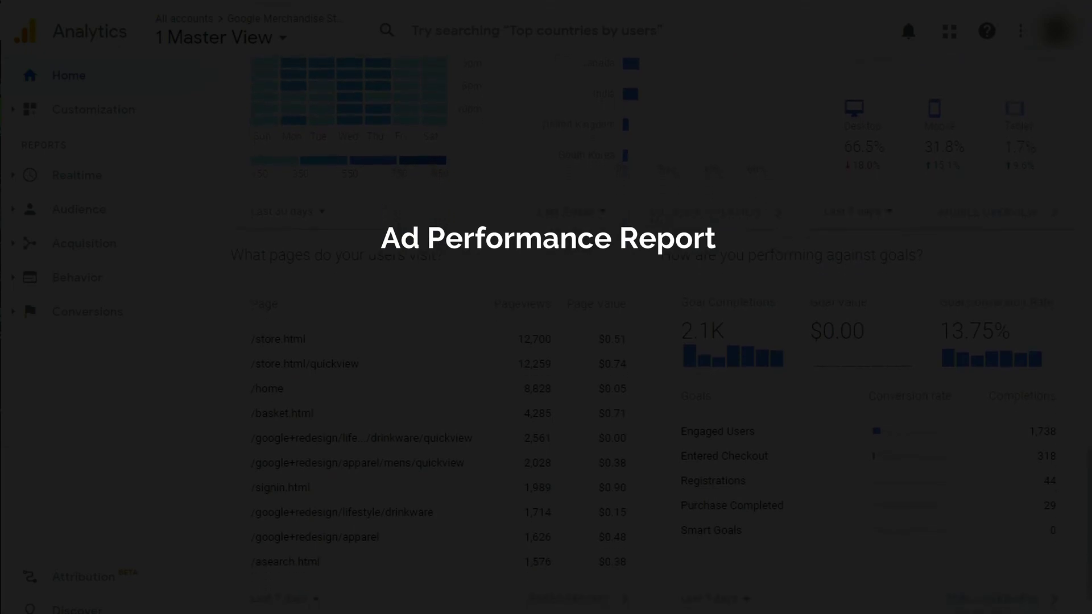
scroll(654, 341, "down", 4)
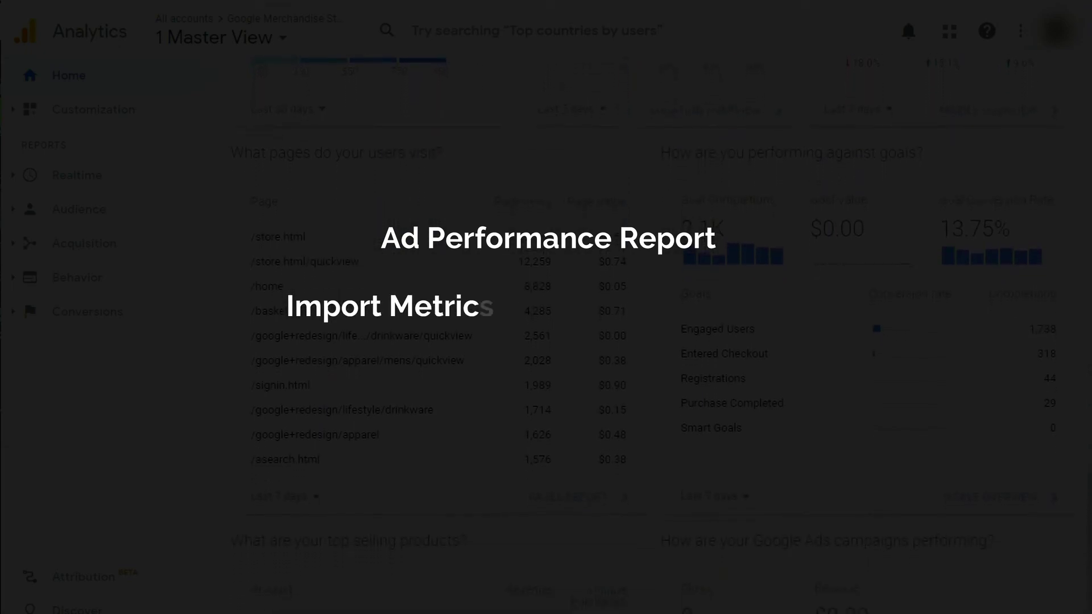
scroll(654, 342, "down", 4)
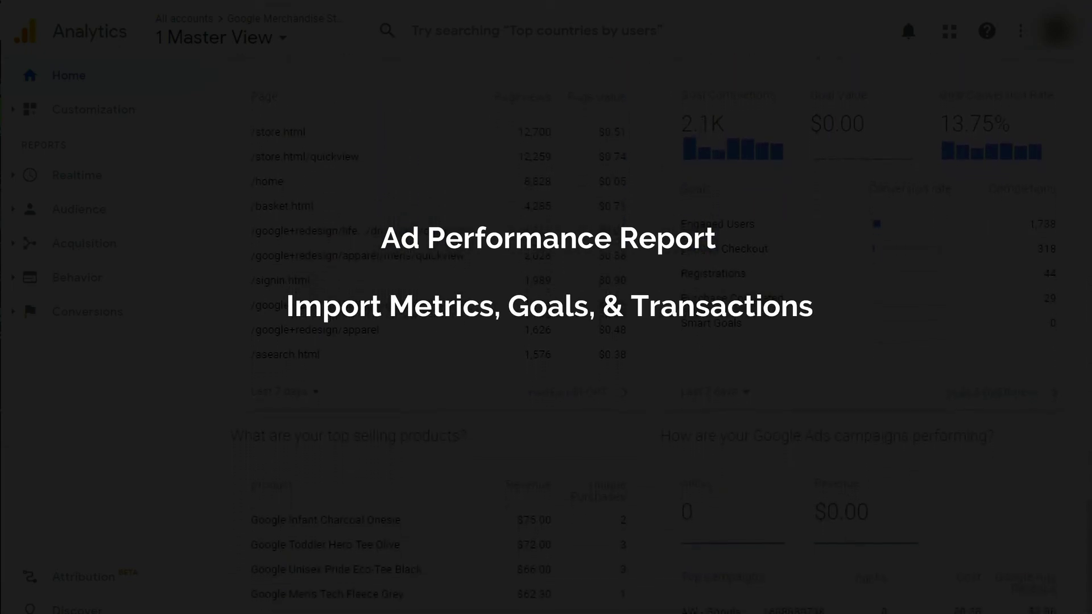
scroll(654, 342, "down", 4)
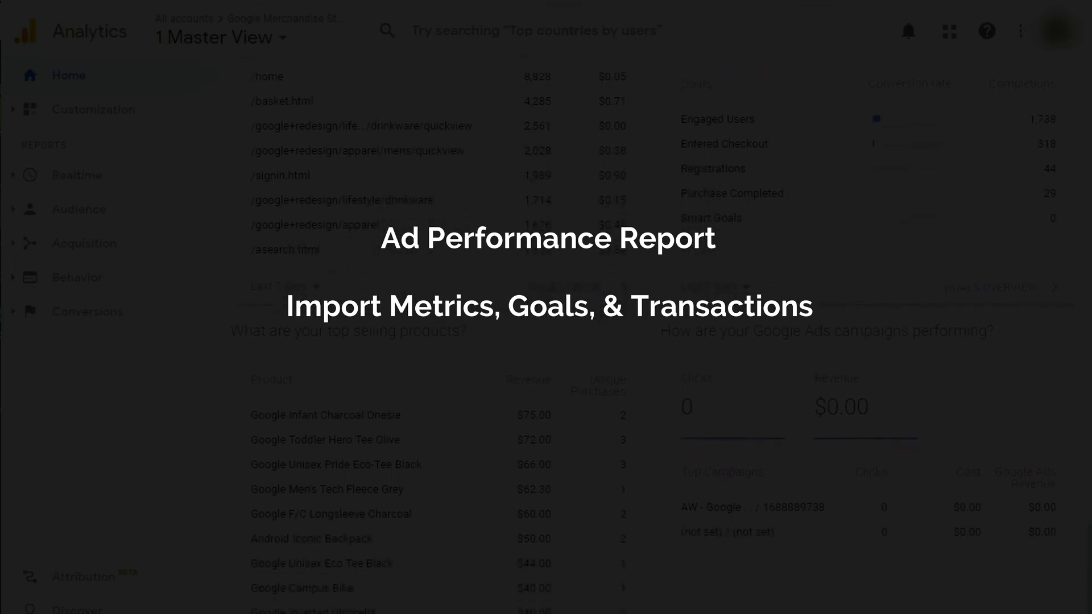
scroll(655, 342, "down", 3)
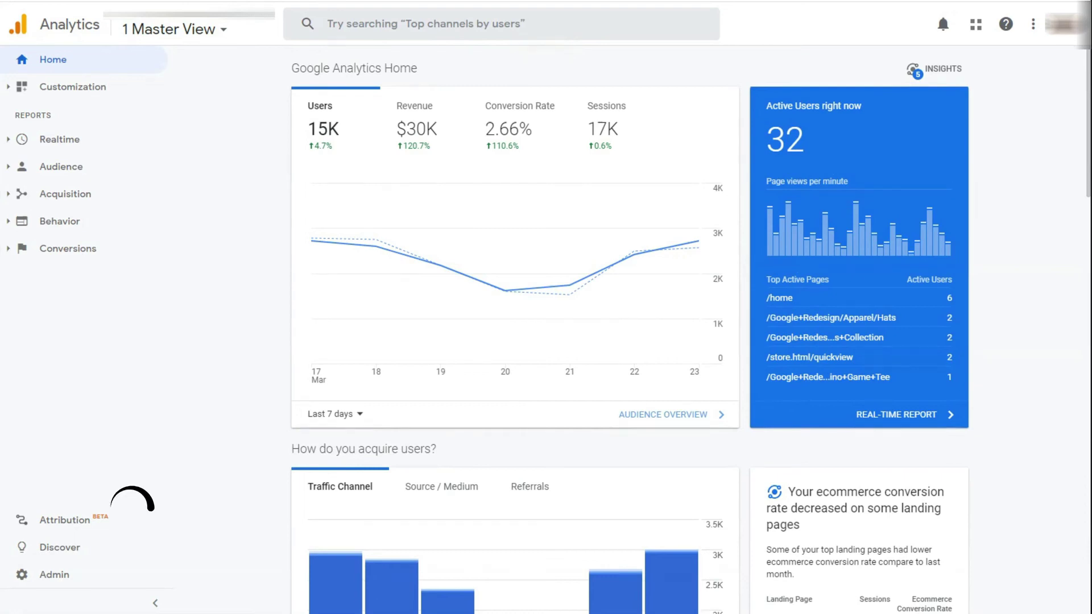
In Analytics Admin, start Google Ads Linking, select the Ads account, and continue to configuration
left_click(39, 578)
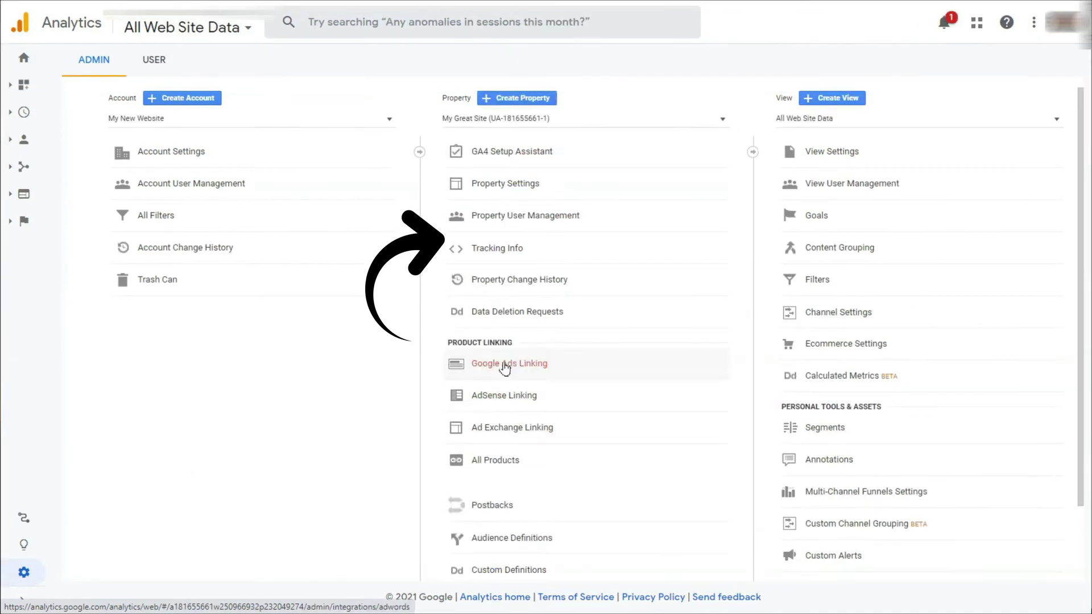
left_click(500, 367)
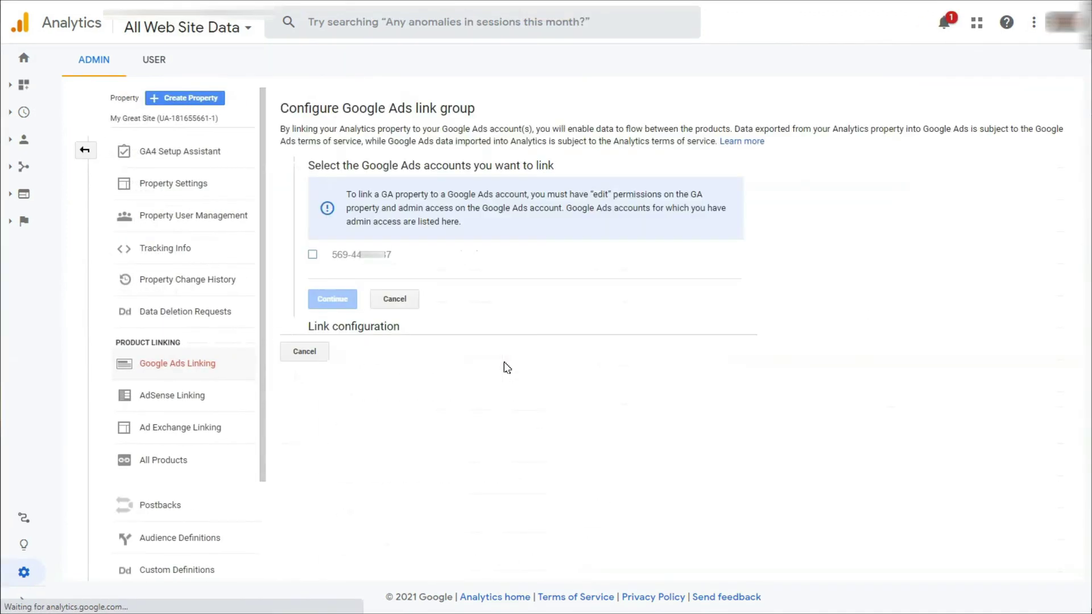
left_click(313, 255)
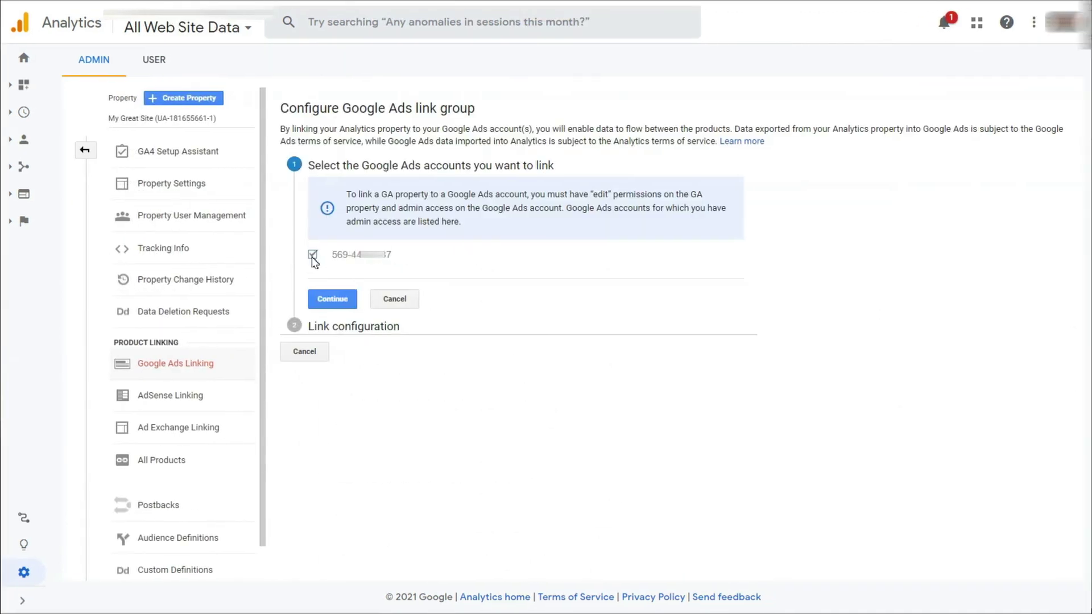
left_click(332, 300)
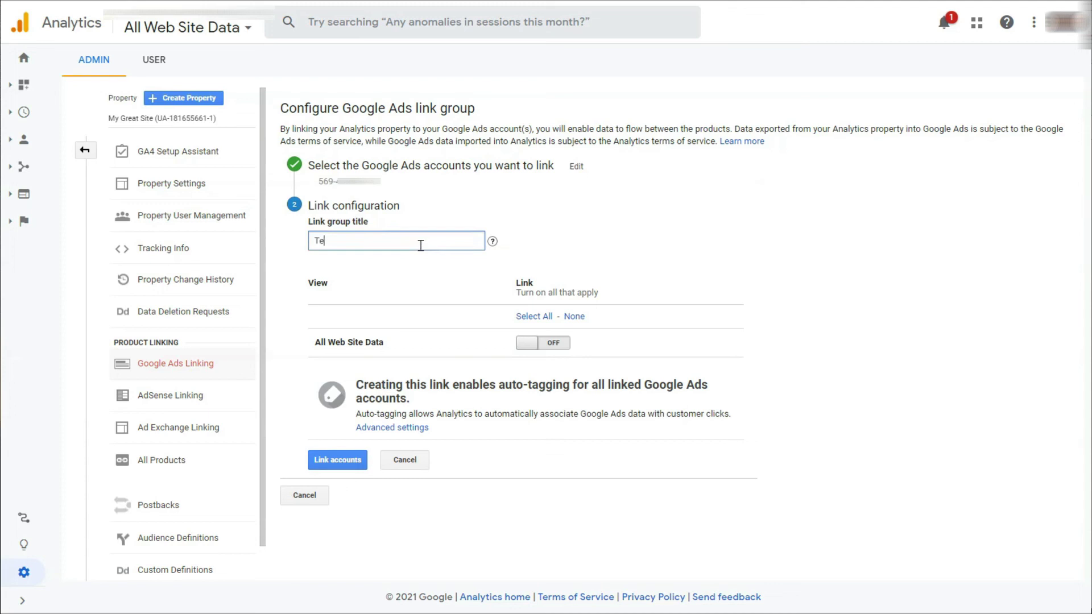